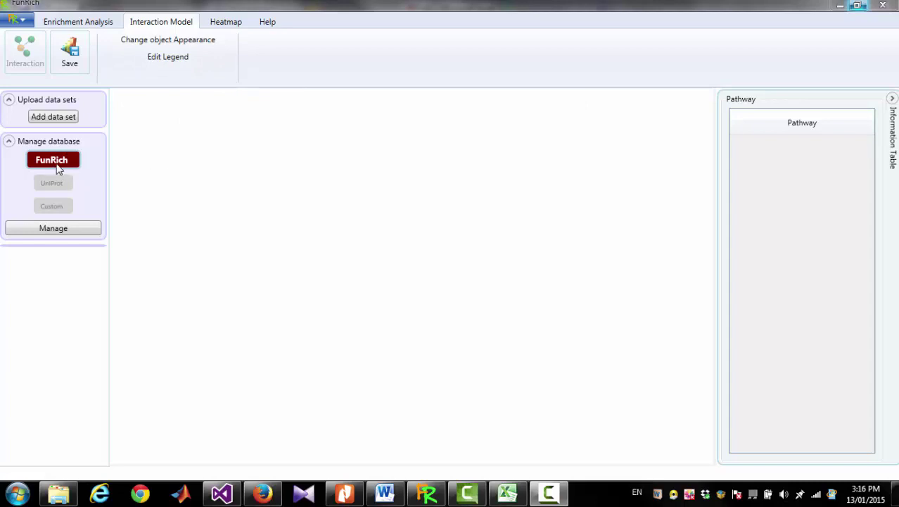
# Switch FunRich to a Custom database, accepting that existing data sets will be removed.
pyautogui.click(40, 229)
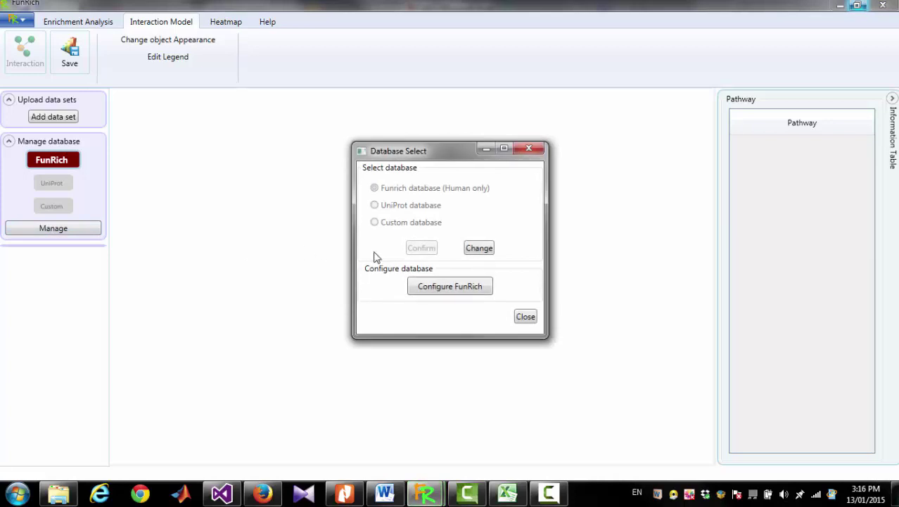
pyautogui.click(477, 251)
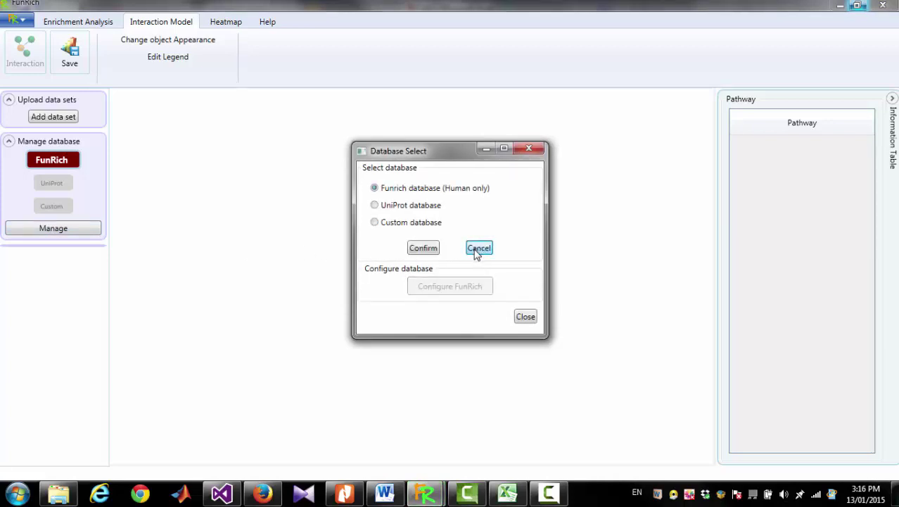
pyautogui.click(375, 224)
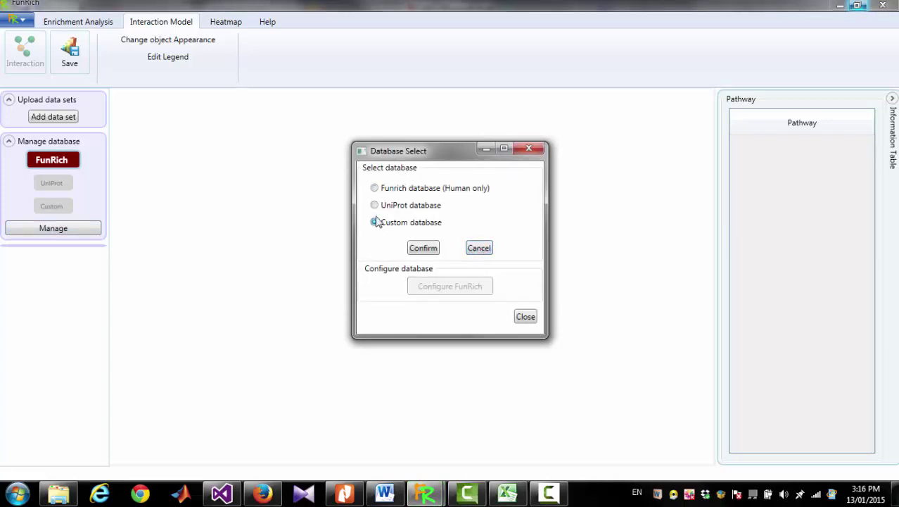
pyautogui.click(420, 249)
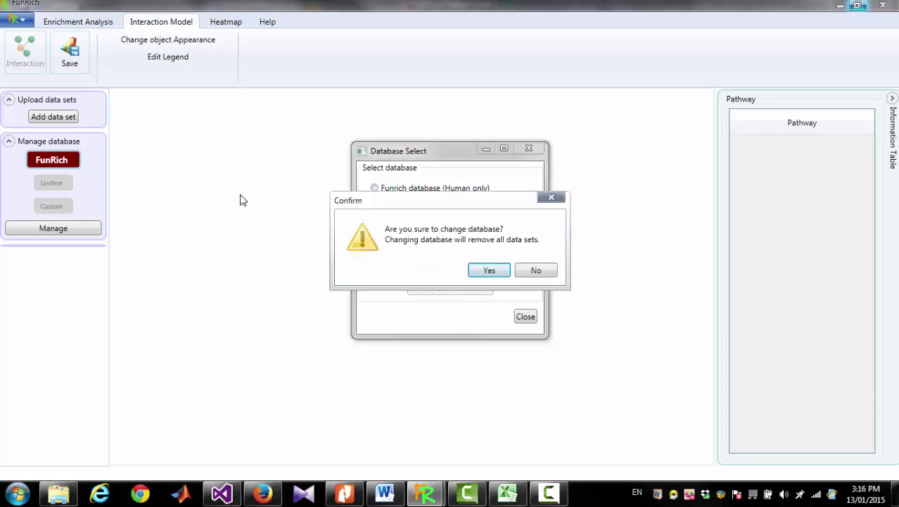
pyautogui.click(489, 271)
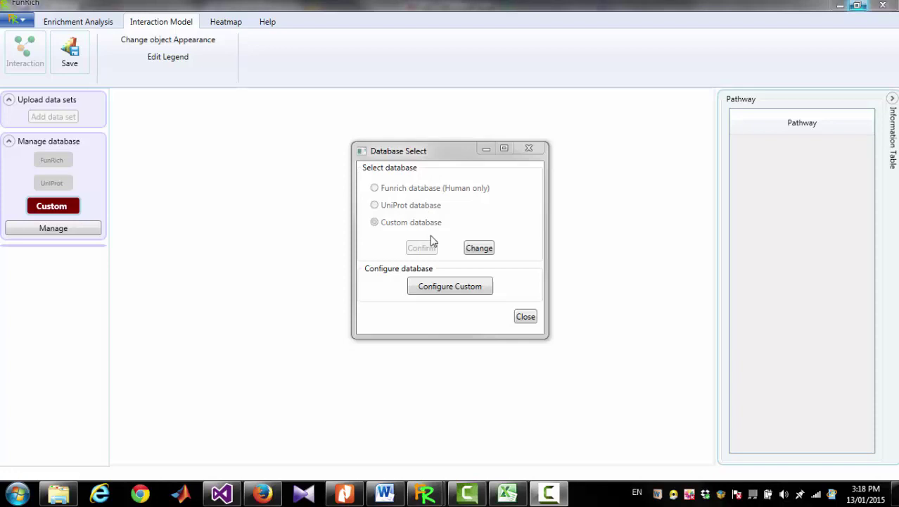
# Open the custom database configuration window and move it aside.
pyautogui.click(430, 288)
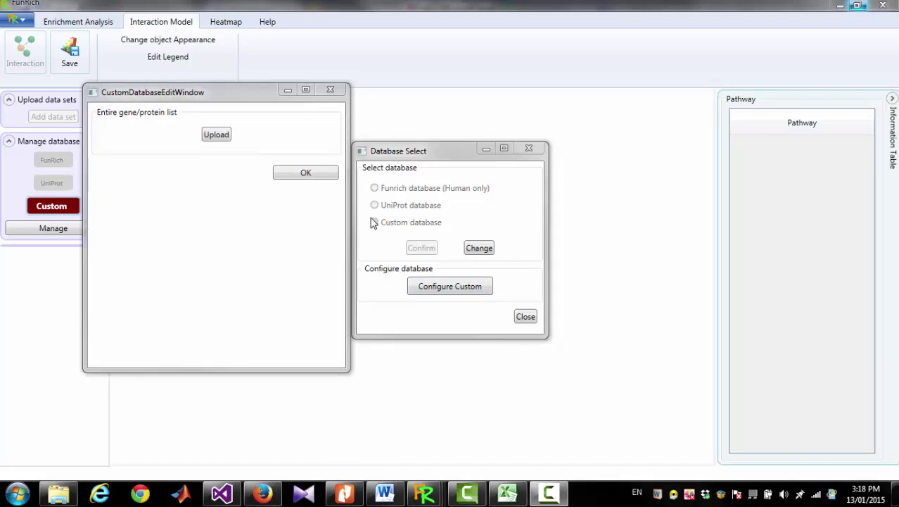
pyautogui.hotkey('alt', 'Tab')
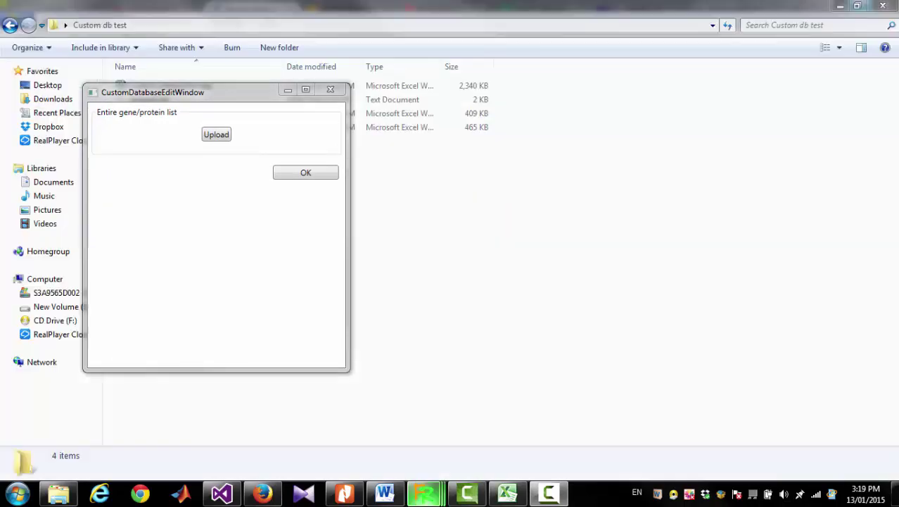
pyautogui.click(223, 102)
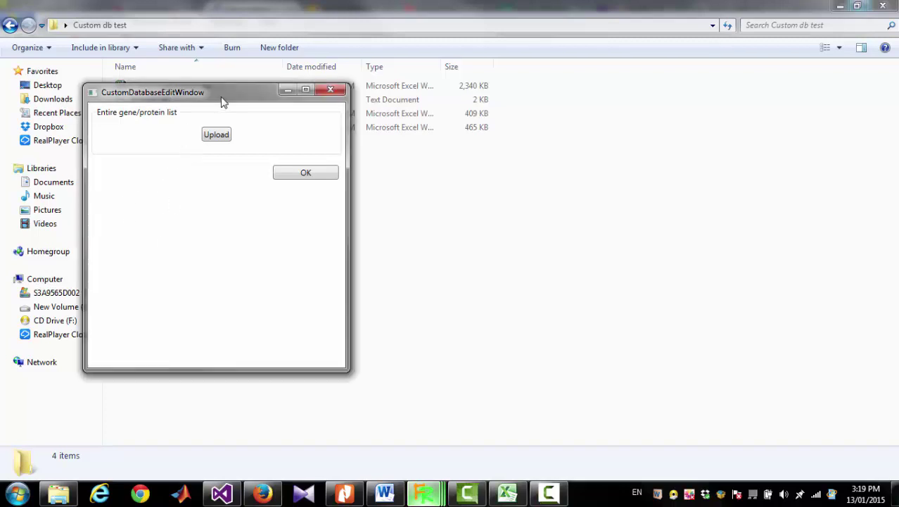
pyautogui.moveTo(222, 101); pyautogui.dragTo(220, 196)
pyautogui.doubleClick(166, 137)
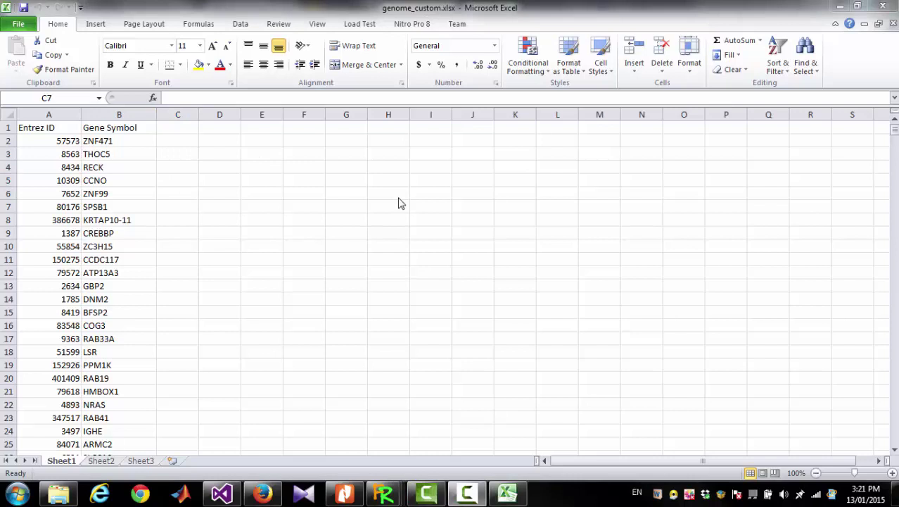
pyautogui.click(884, 7)
pyautogui.moveTo(384, 492)
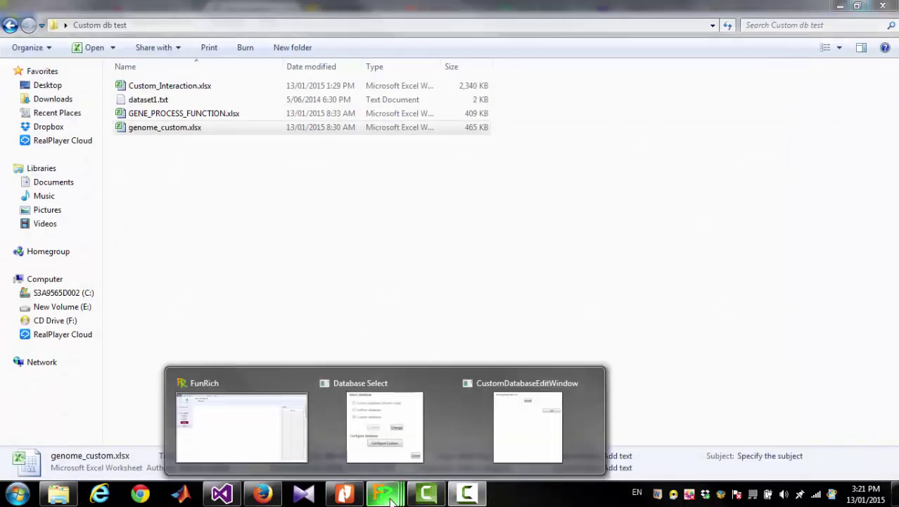
# Upload genome_custom.xlsx as the custom database's full gene/protein list.
pyautogui.click(506, 440)
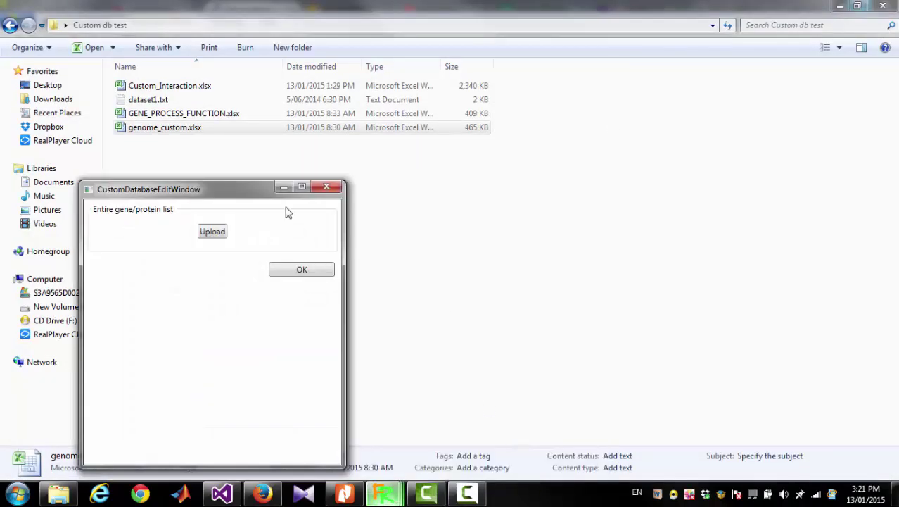
pyautogui.click(219, 235)
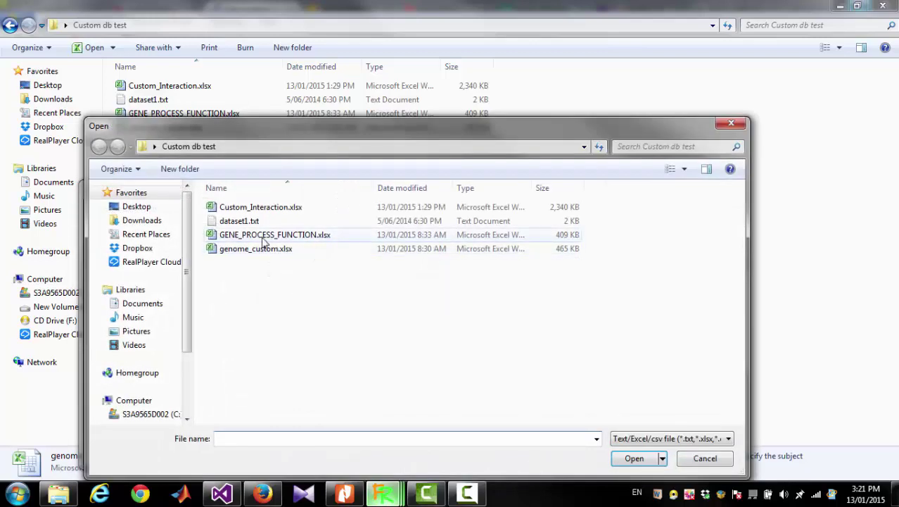
pyautogui.doubleClick(261, 250)
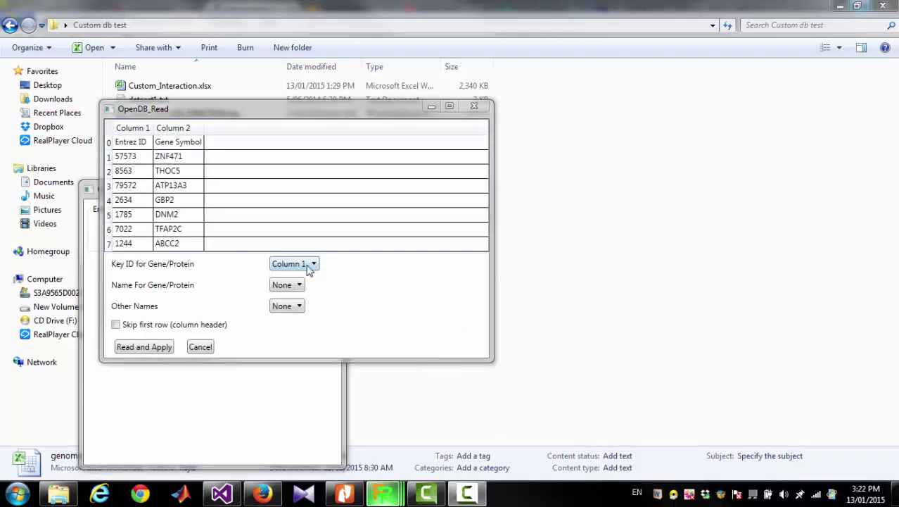
# Take gene names from Column 2, skip the header row, and read in 20289 entries.
pyautogui.click(331, 115)
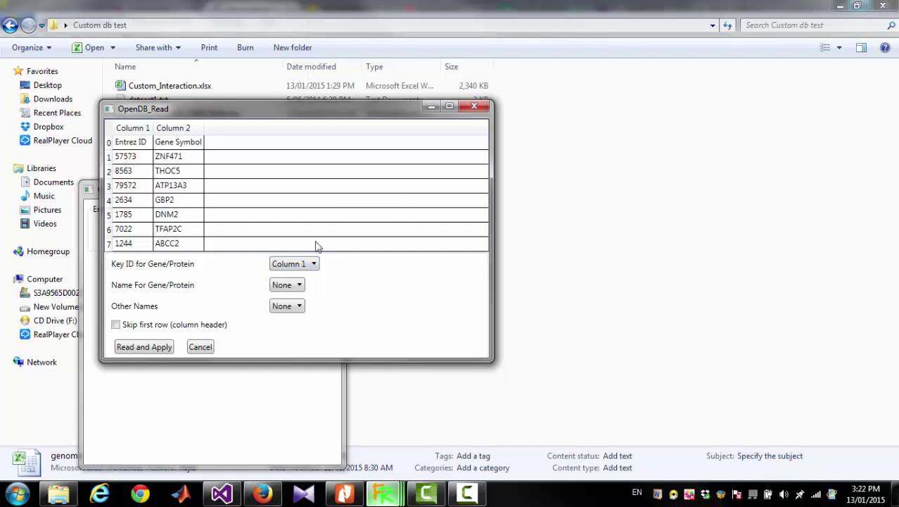
pyautogui.click(288, 288)
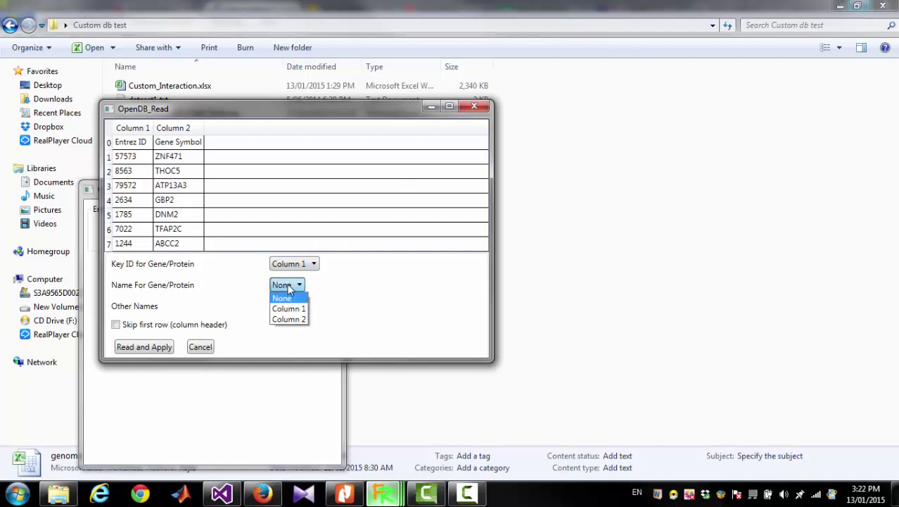
pyautogui.click(288, 320)
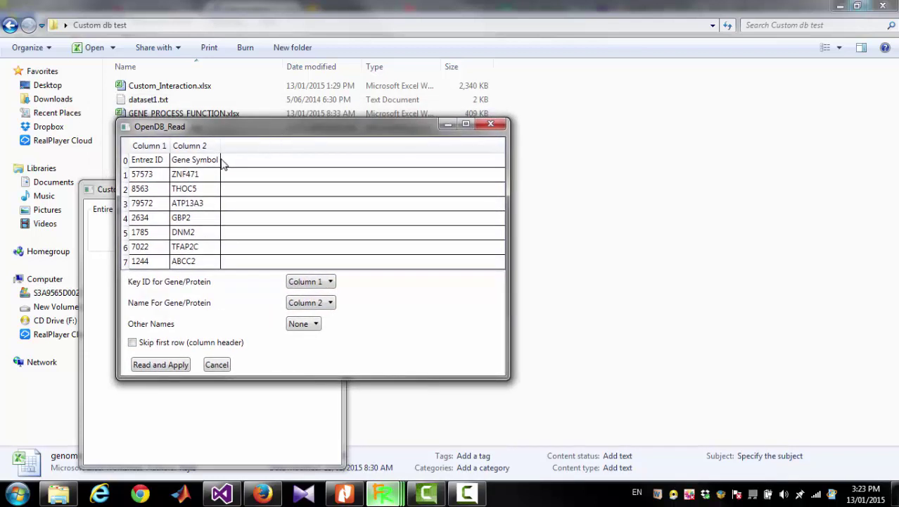
pyautogui.click(132, 343)
pyautogui.click(149, 365)
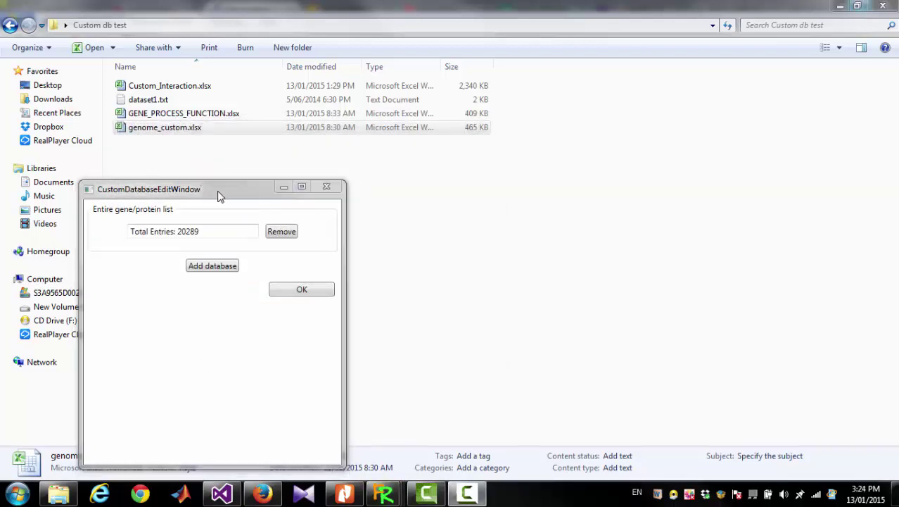
pyautogui.moveTo(218, 195); pyautogui.dragTo(239, 148)
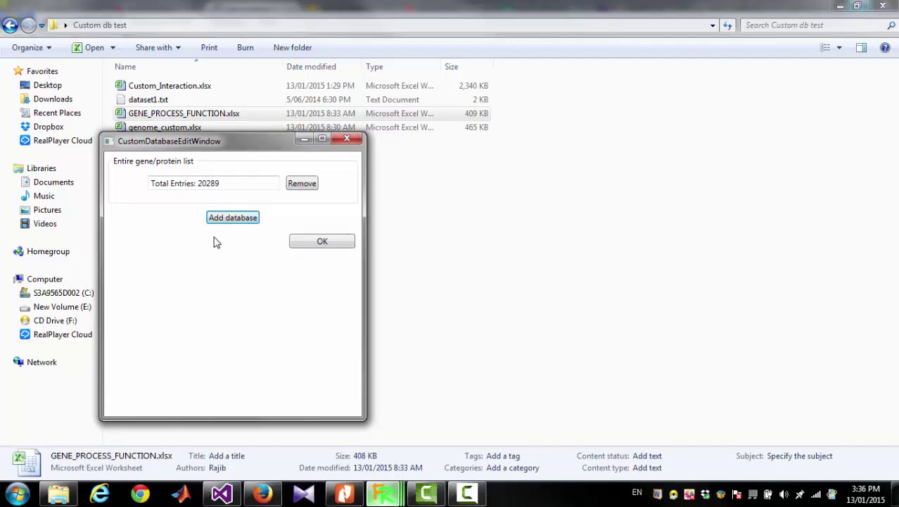
pyautogui.click(496, 227)
pyautogui.doubleClick(178, 115)
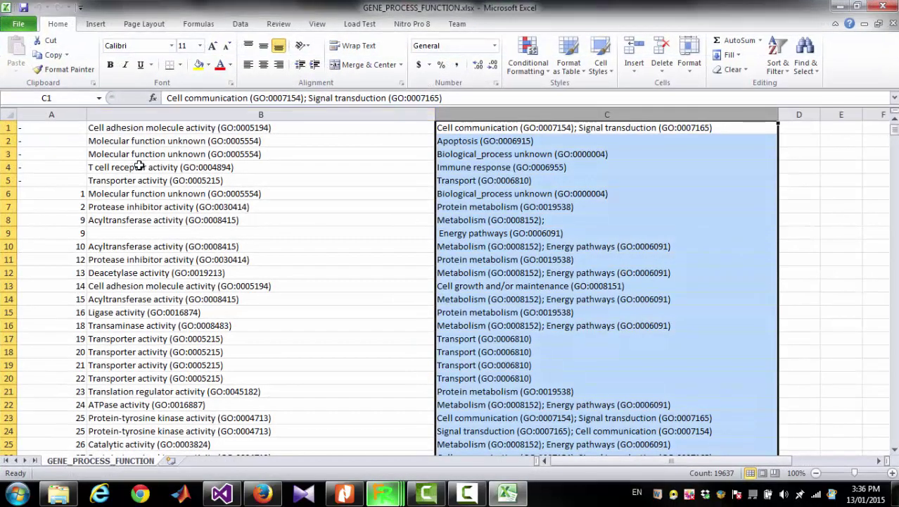
pyautogui.click(66, 114)
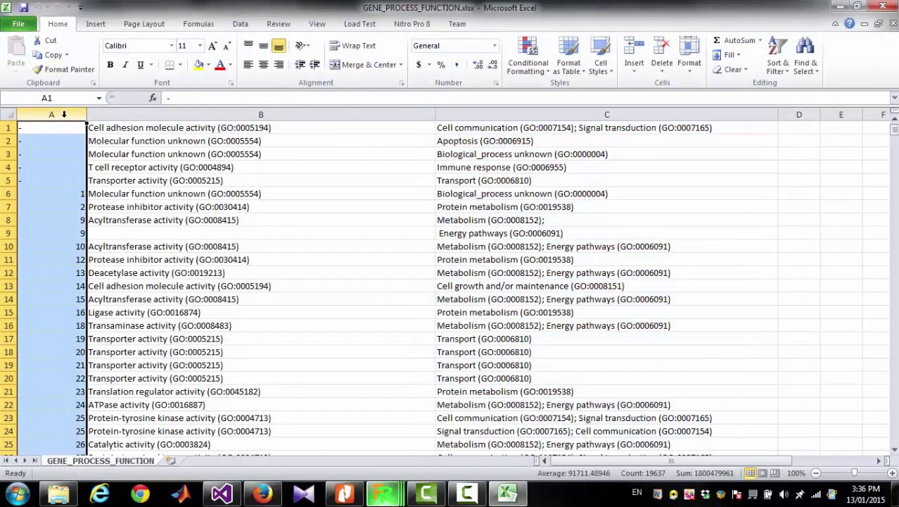
pyautogui.scroll(-6, 48, 279)
pyautogui.scroll(-4, 48, 279)
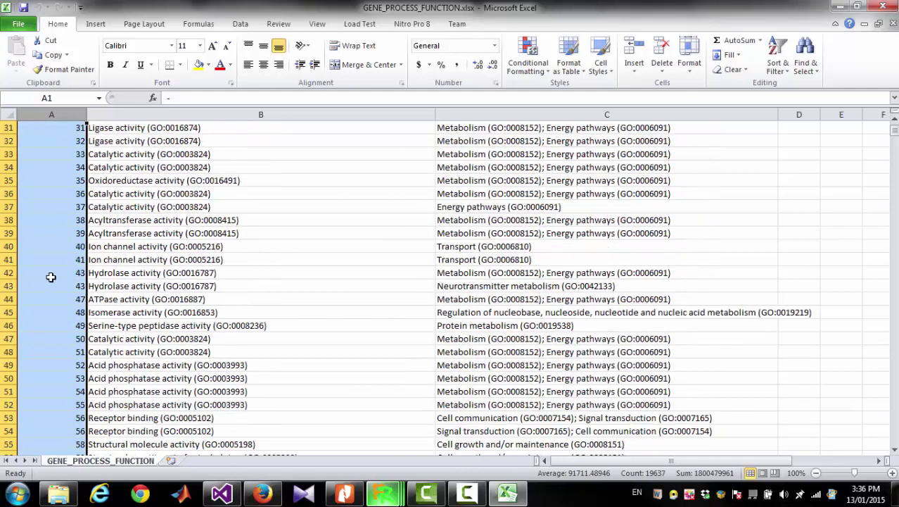
pyautogui.scroll(10, 49, 276)
pyautogui.click(186, 115)
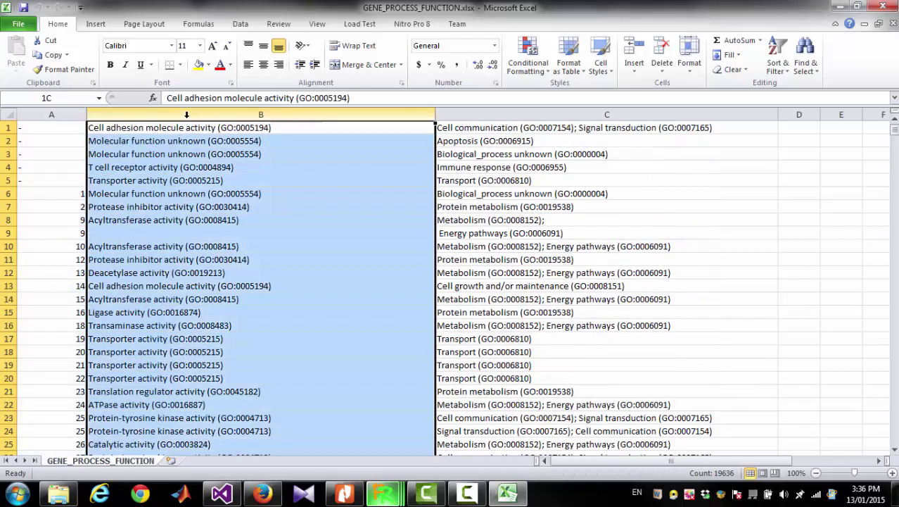
pyautogui.click(497, 115)
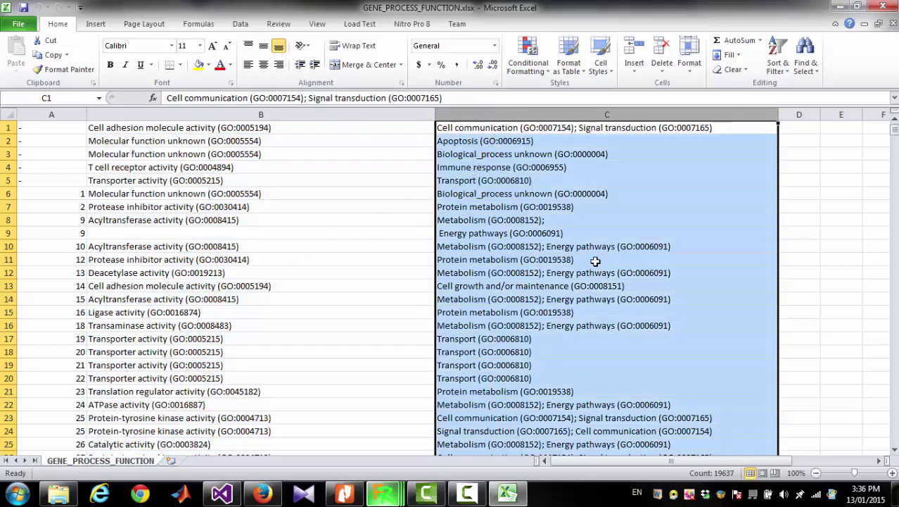
pyautogui.click(483, 246)
pyautogui.keyDown('ctrl'); pyautogui.scroll(1, 543, 272); pyautogui.keyUp('ctrl')
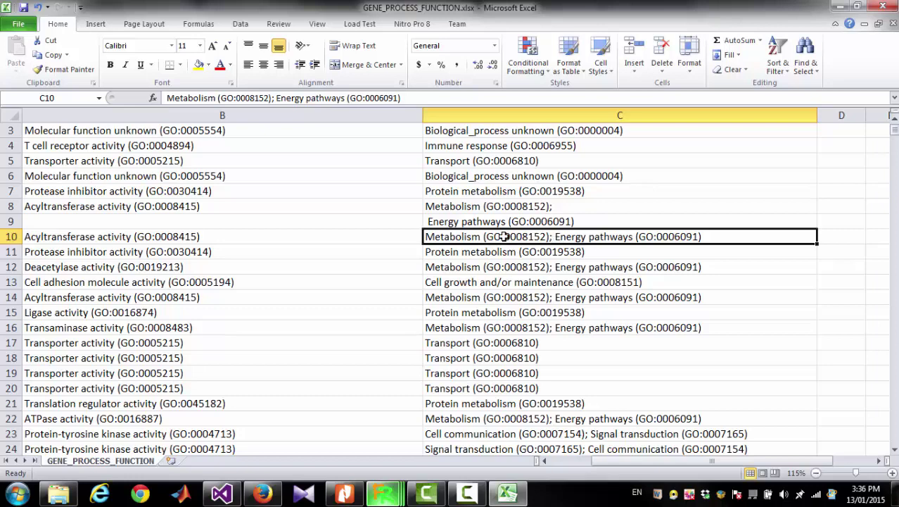
pyautogui.scroll(-2, 471, 308)
pyautogui.scroll(3, 532, 311)
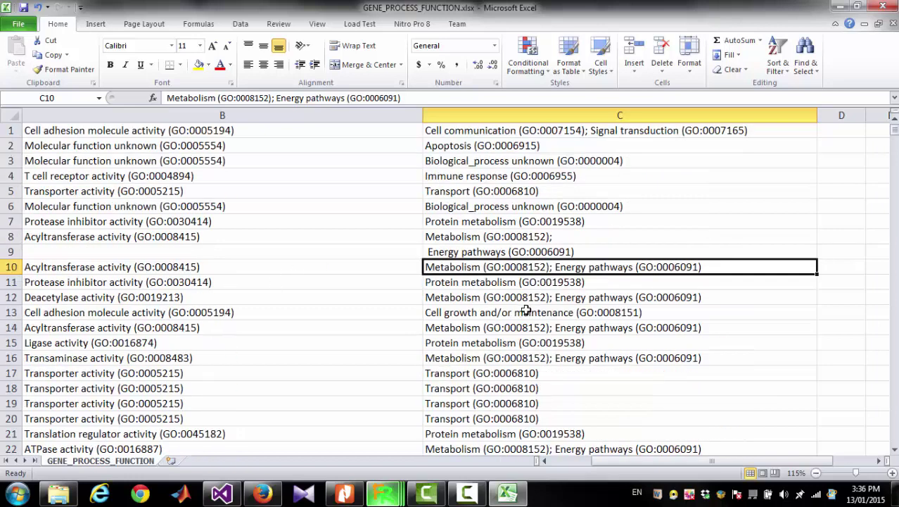
pyautogui.click(532, 178)
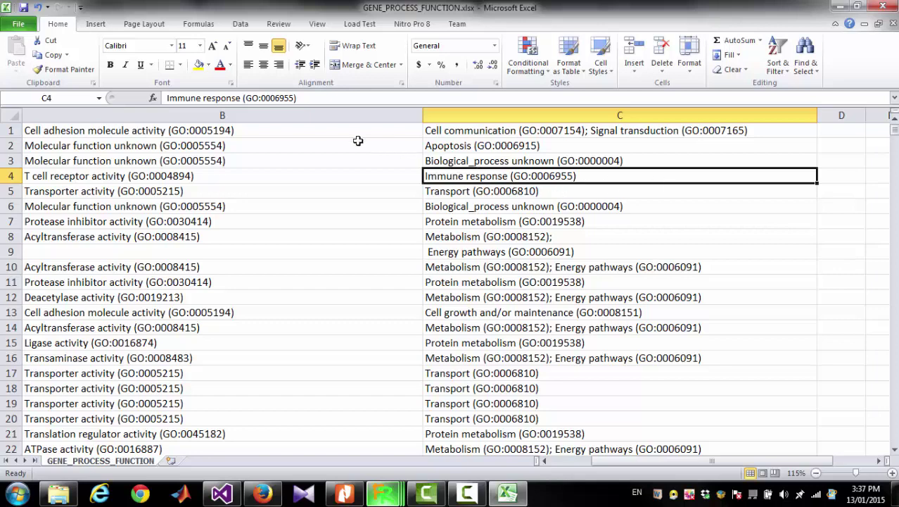
pyautogui.click(882, 7)
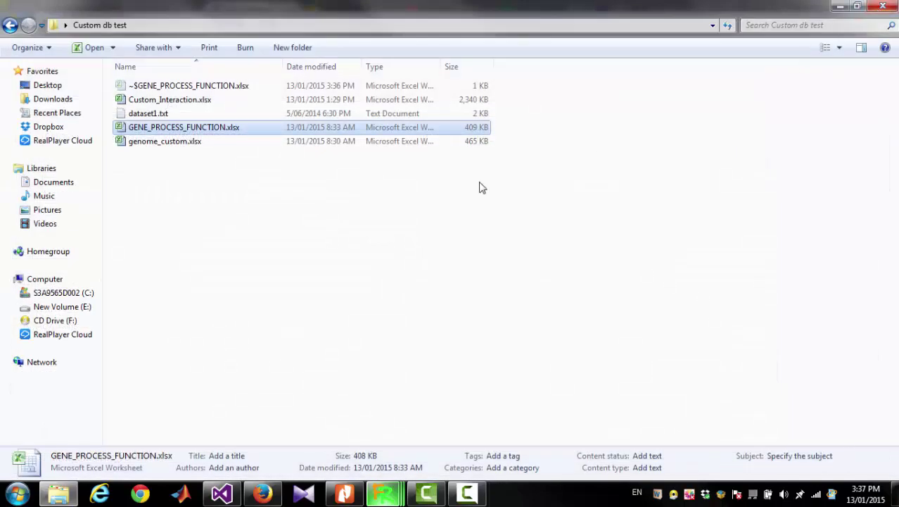
pyautogui.moveTo(393, 485)
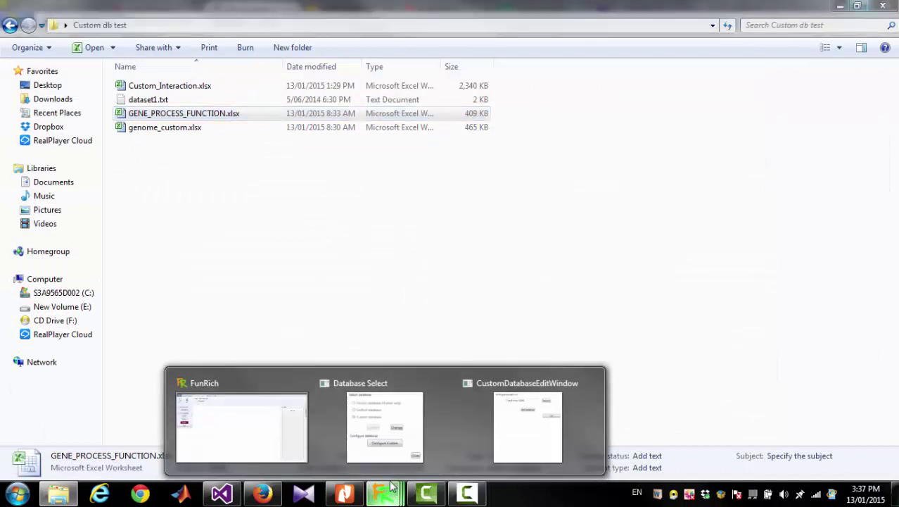
pyautogui.click(516, 426)
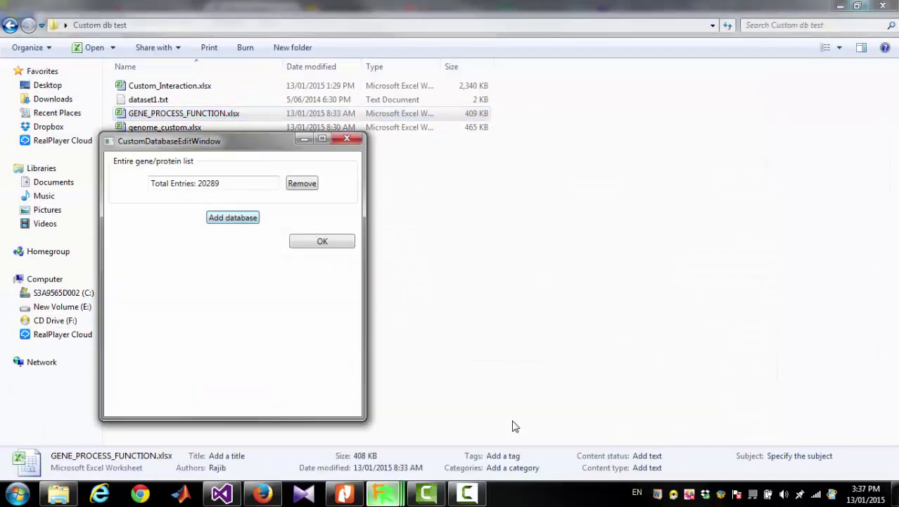
# Add GENE_PROCESS_FUNCTION.xlsx as a Molecular function database using Column 2, giving 19094 entries.
pyautogui.click(226, 218)
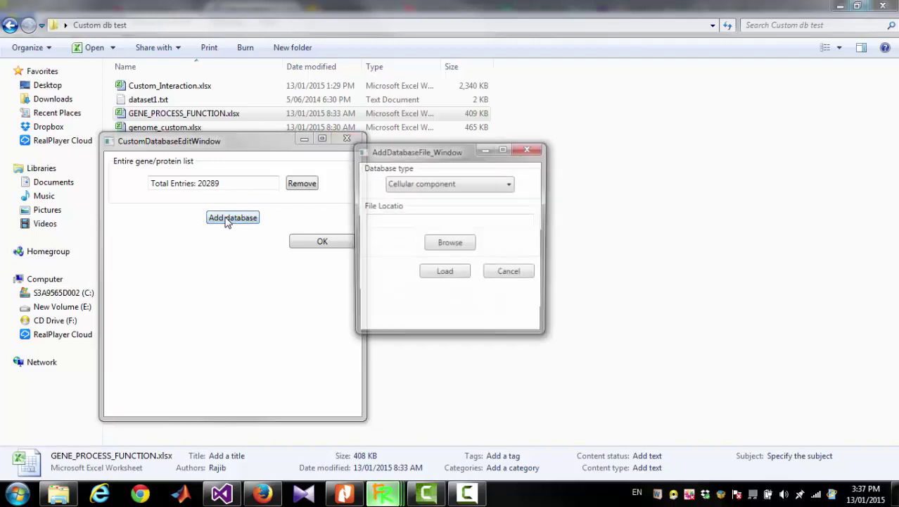
pyautogui.click(425, 185)
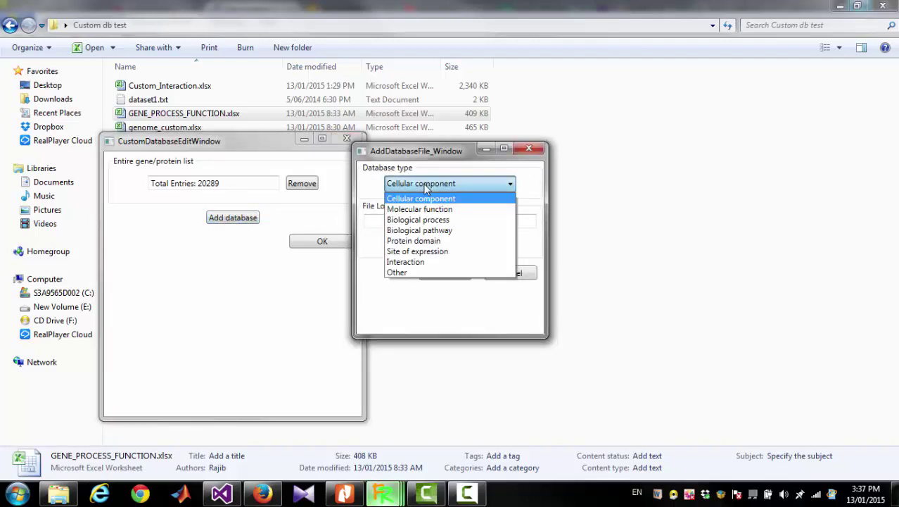
pyautogui.click(419, 210)
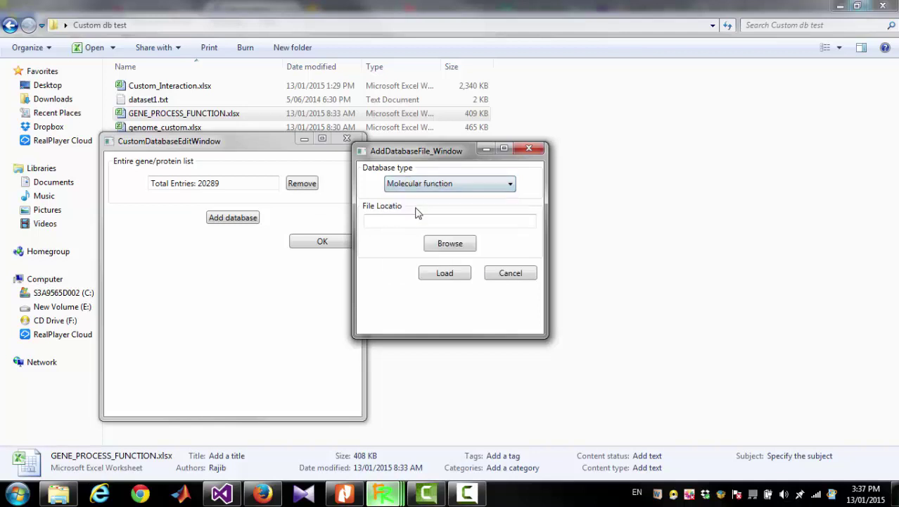
pyautogui.click(433, 239)
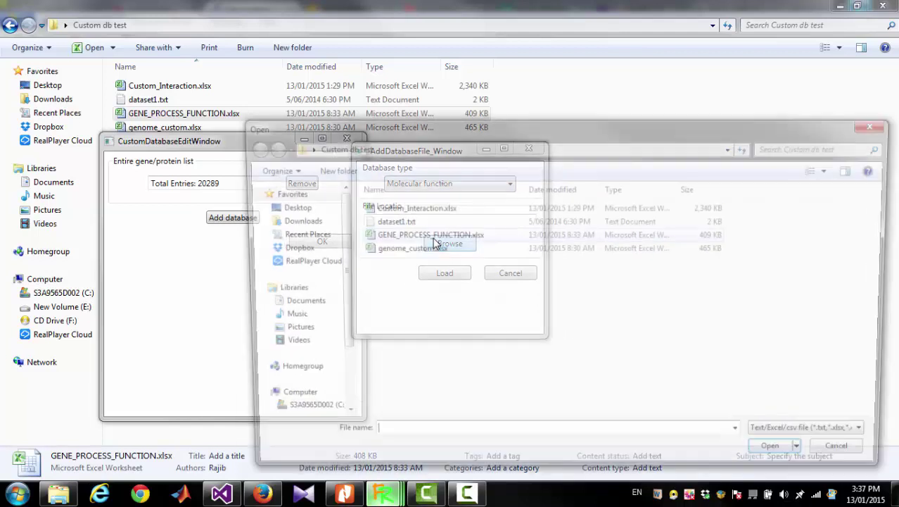
pyautogui.click(394, 235)
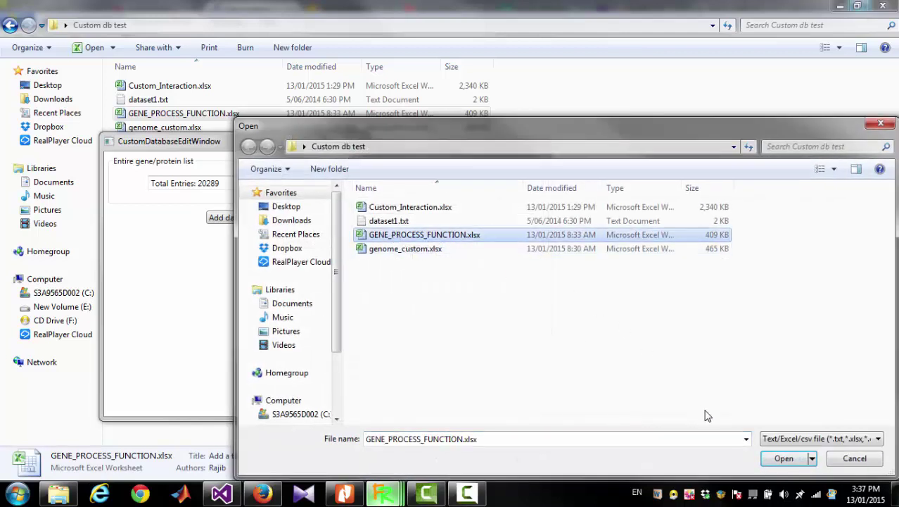
pyautogui.click(784, 458)
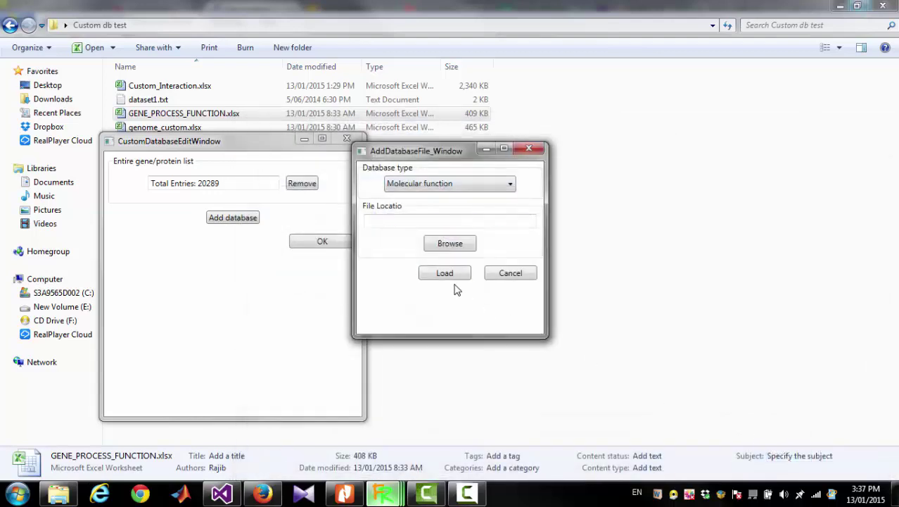
pyautogui.click(445, 274)
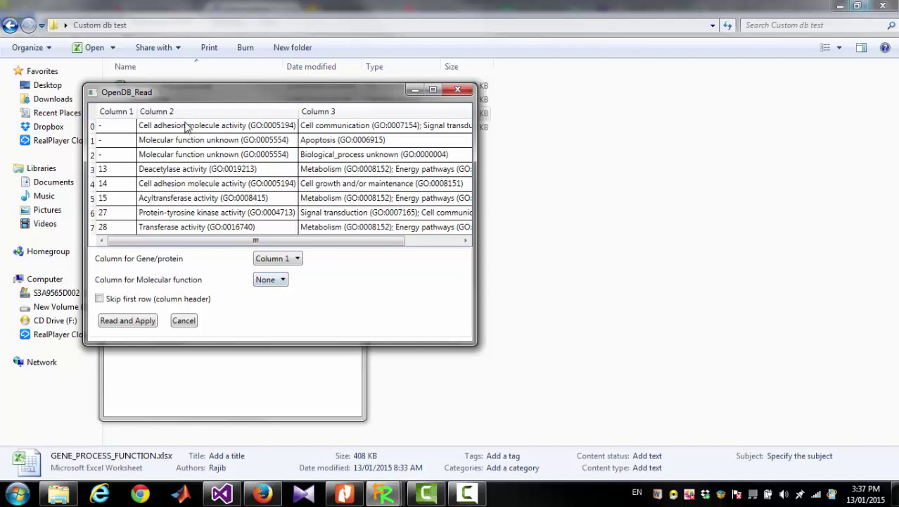
pyautogui.click(279, 284)
pyautogui.click(279, 312)
pyautogui.click(121, 323)
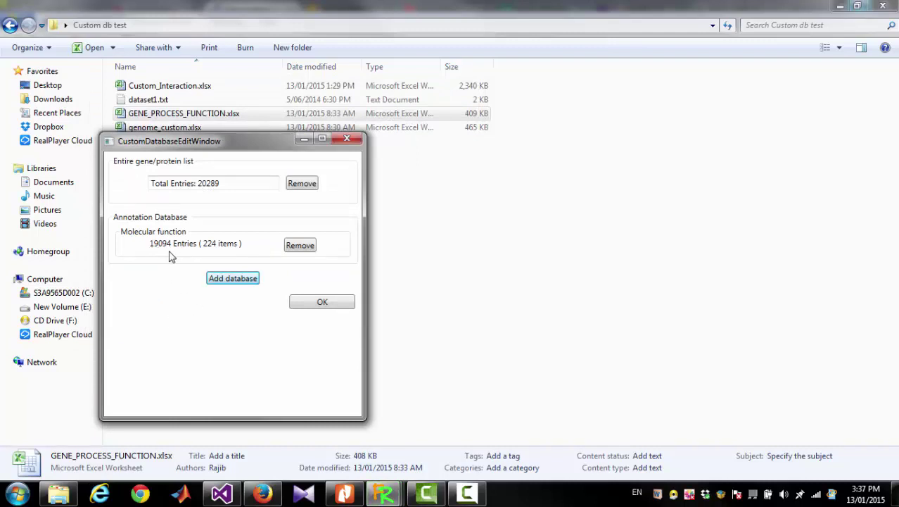
# Load GENE_PROCESS_FUNCTION.xlsx as a Biological process database and preview its columns.
pyautogui.click(228, 280)
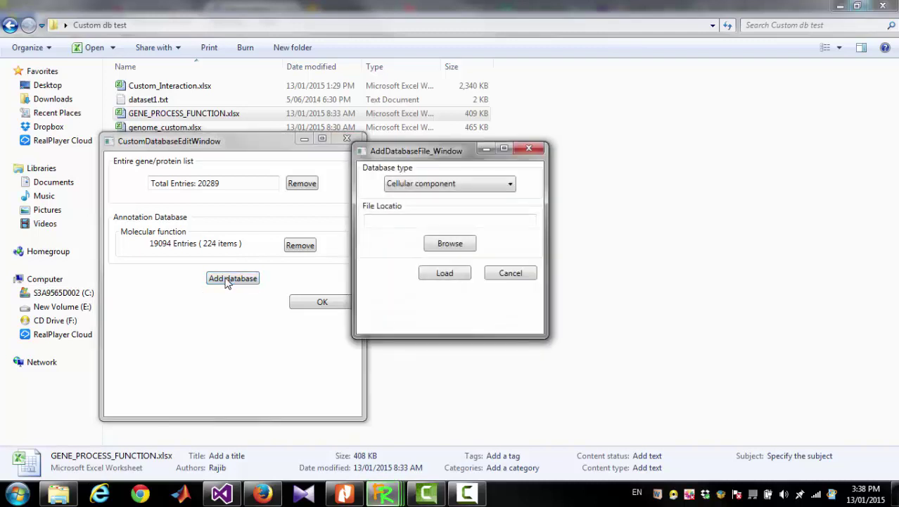
pyautogui.click(416, 185)
pyautogui.click(420, 222)
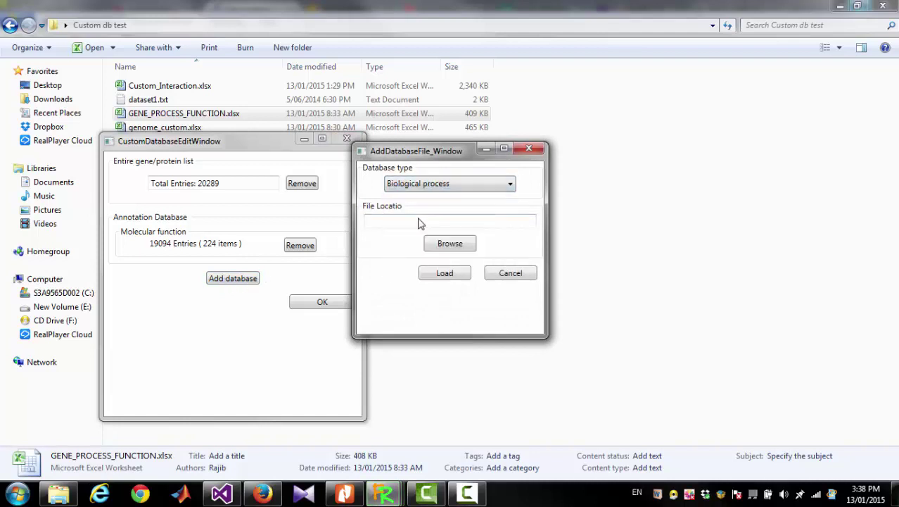
pyautogui.click(452, 245)
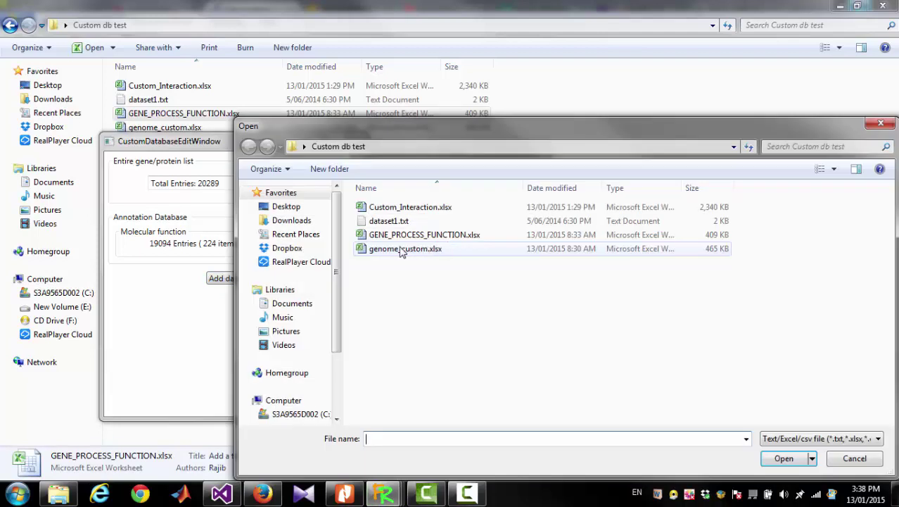
pyautogui.click(396, 237)
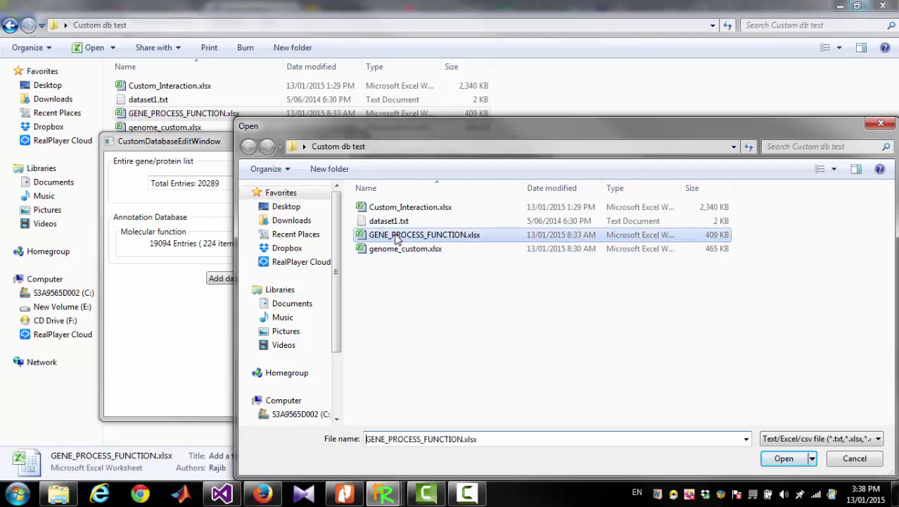
pyautogui.click(784, 458)
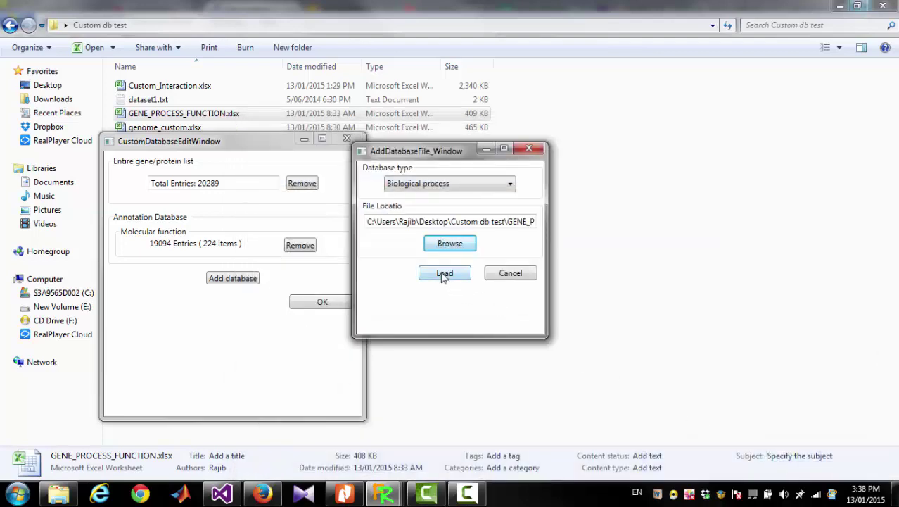
pyautogui.click(443, 273)
# Map genes to Column 1 and biological processes to Column 3, then apply.
pyautogui.moveTo(215, 45); pyautogui.dragTo(432, 116)
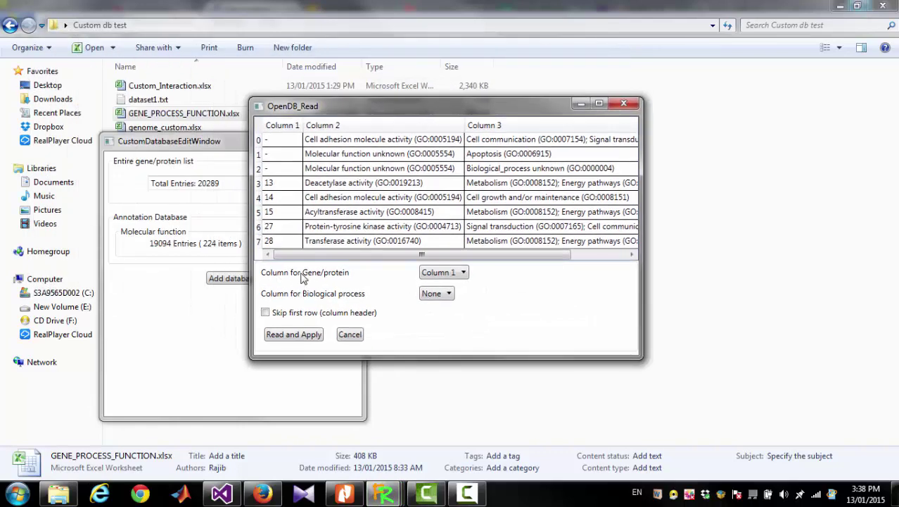
pyautogui.click(439, 274)
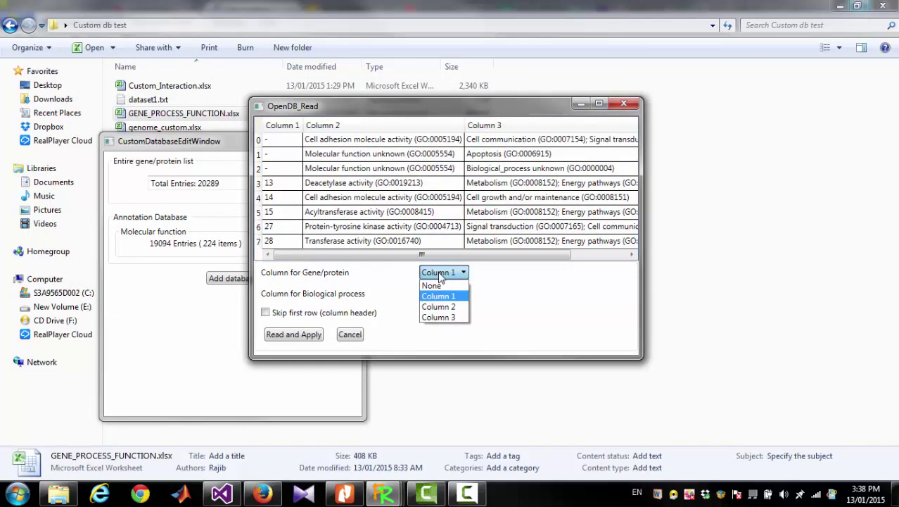
pyautogui.click(440, 299)
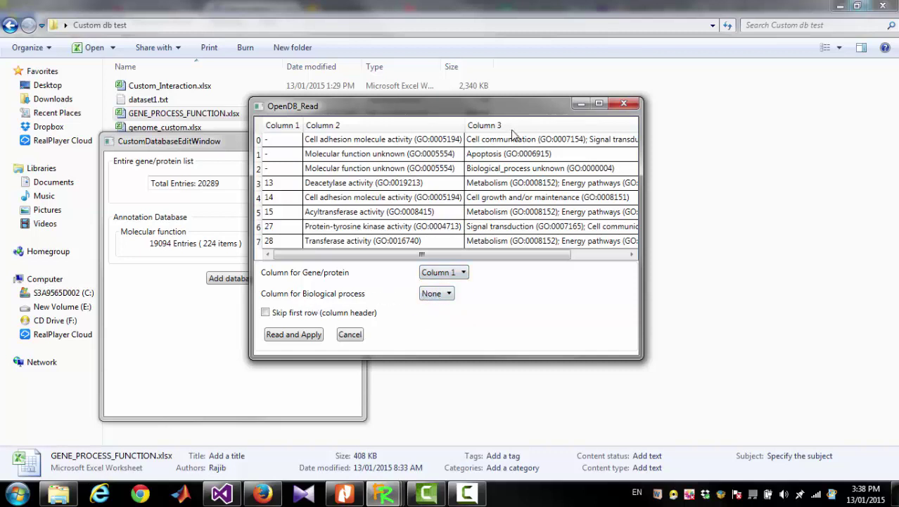
pyautogui.click(440, 295)
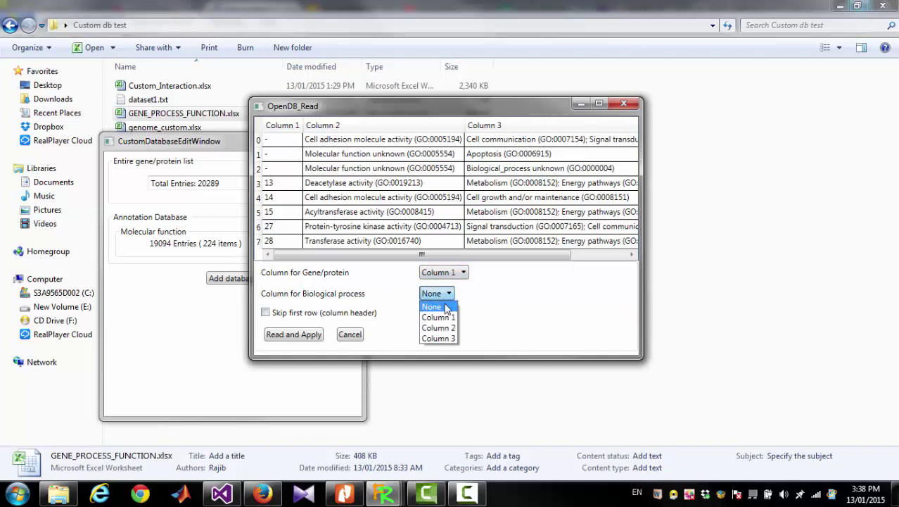
pyautogui.click(454, 339)
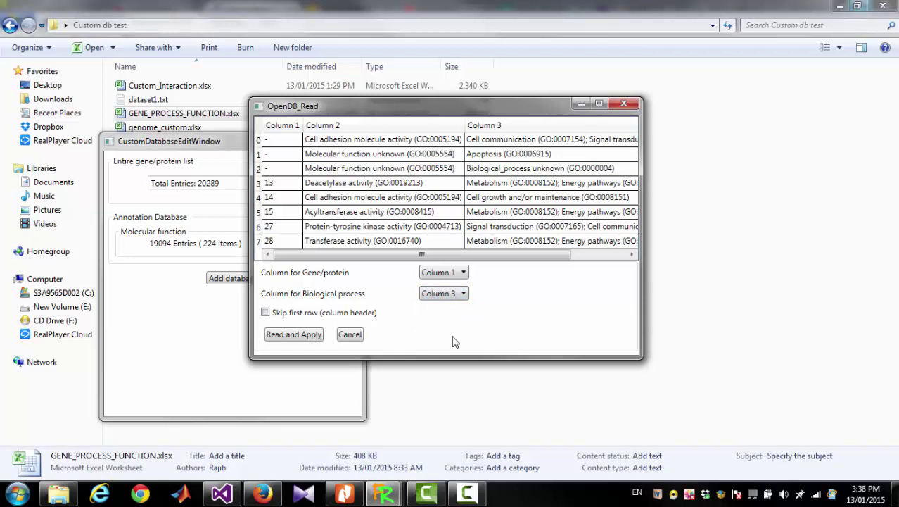
pyautogui.click(293, 335)
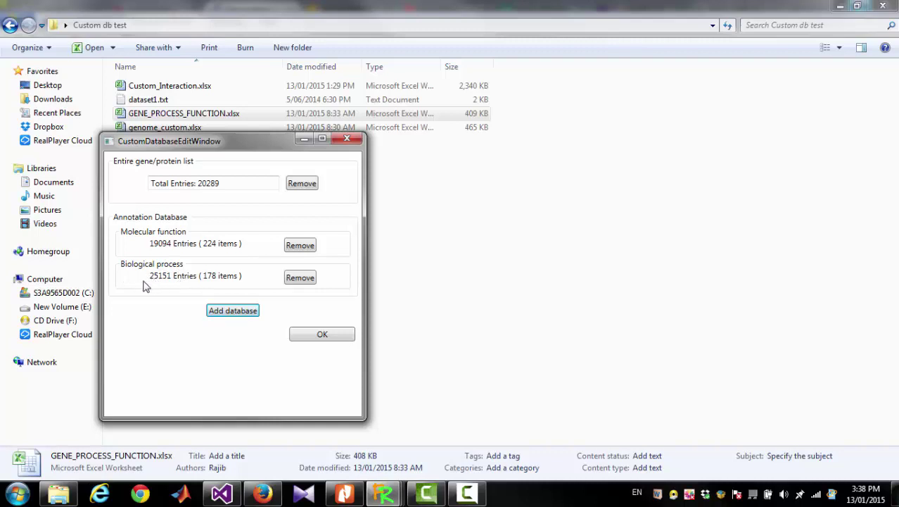
# Close the database setup and upload dataset1.txt as Dataset1, mapping 179 of 180 genes.
pyautogui.click(298, 333)
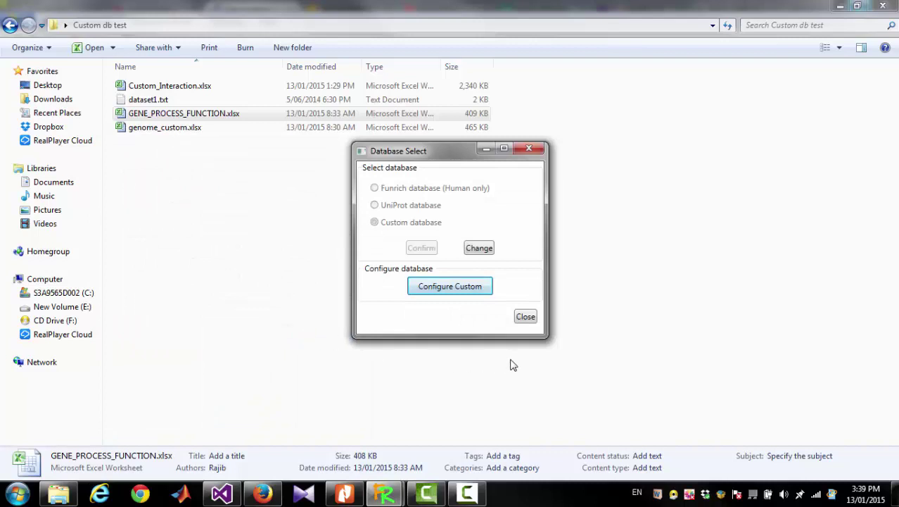
pyautogui.click(525, 318)
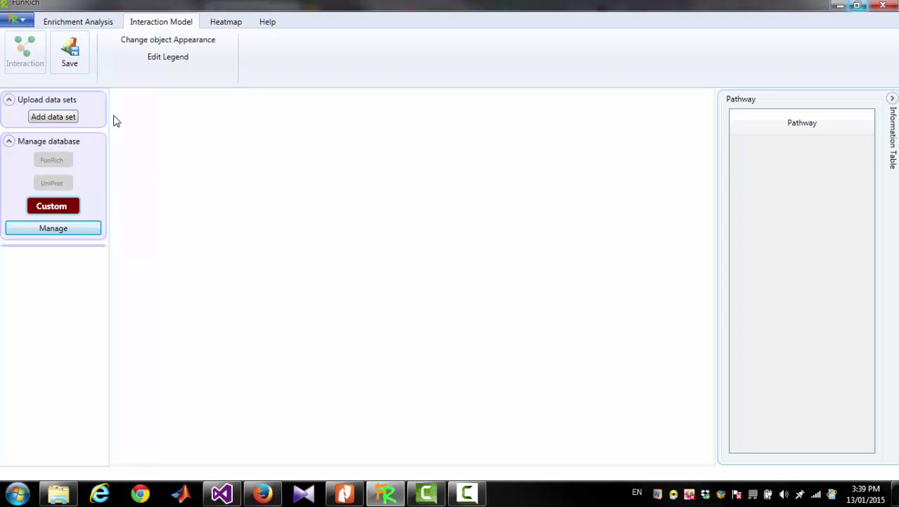
pyautogui.click(46, 117)
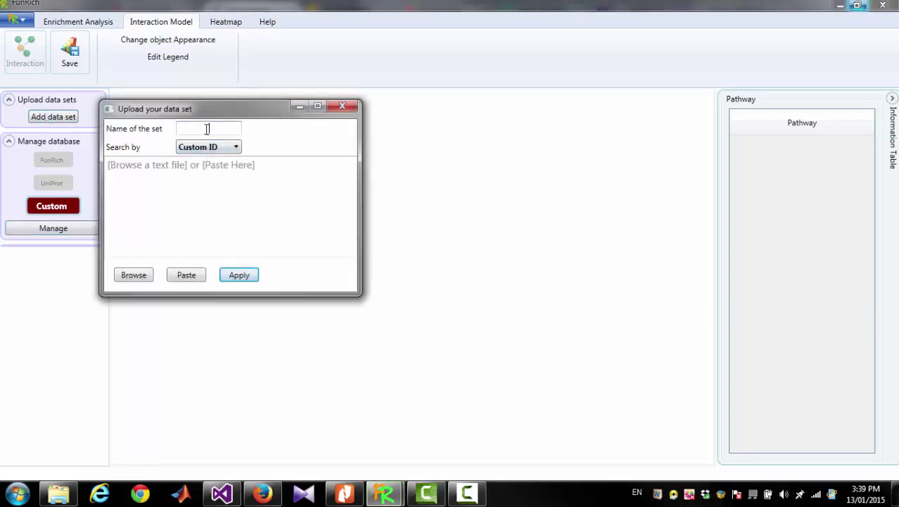
pyautogui.write('Dataset1')
pyautogui.click(133, 275)
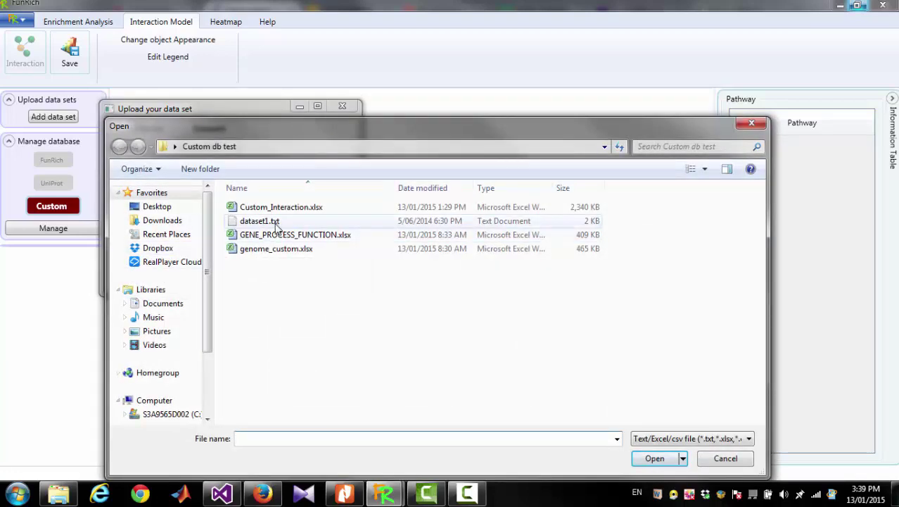
pyautogui.click(275, 224)
pyautogui.click(649, 458)
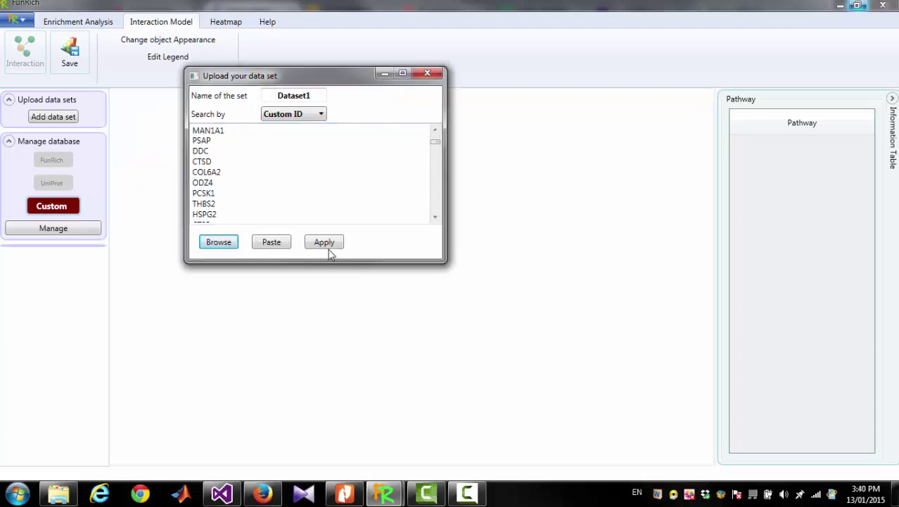
pyautogui.click(326, 242)
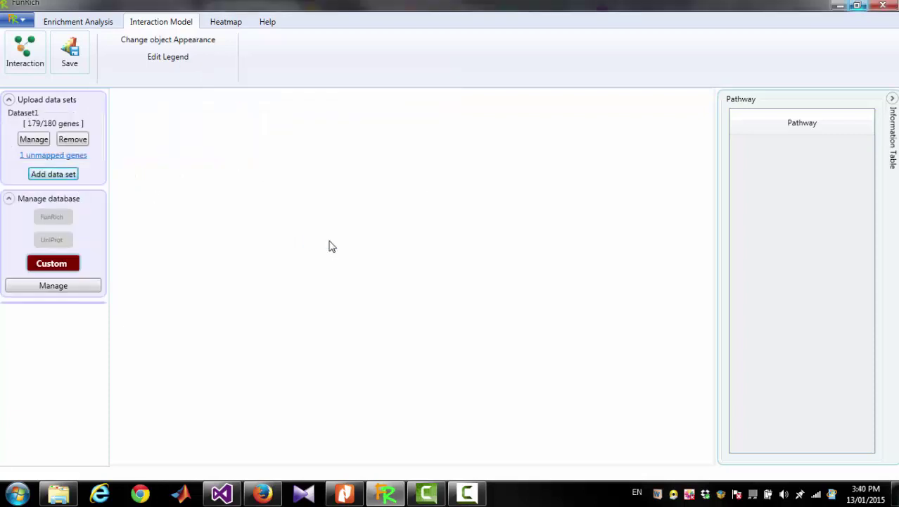
# Chart Dataset1's Molecular function enrichment, led by catalytic activity at 12.3%.
pyautogui.click(62, 23)
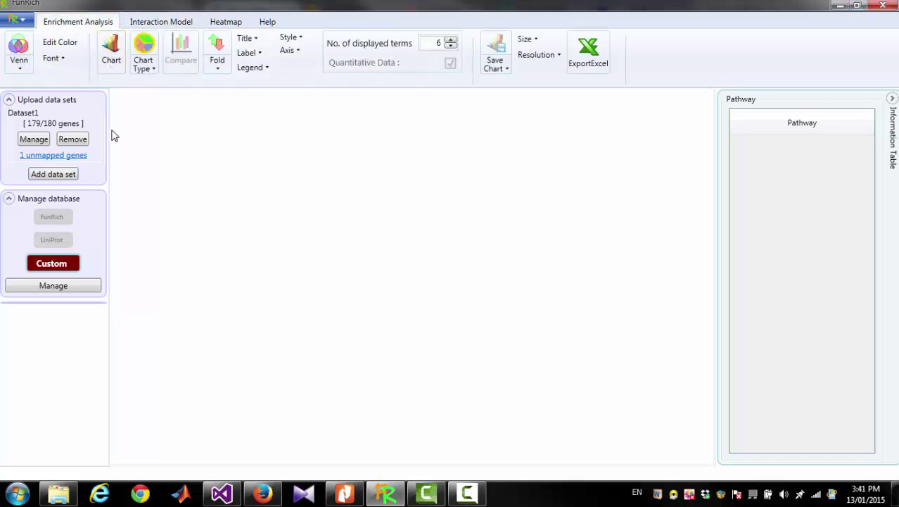
pyautogui.click(111, 52)
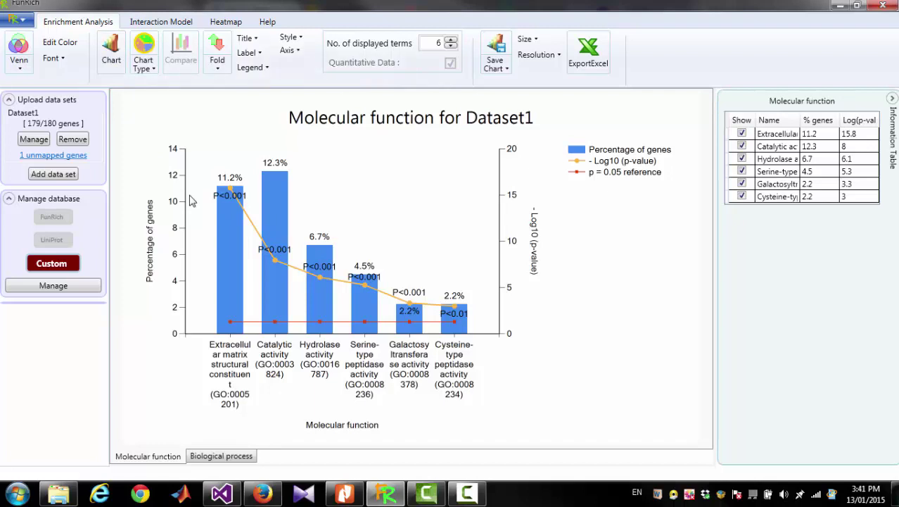